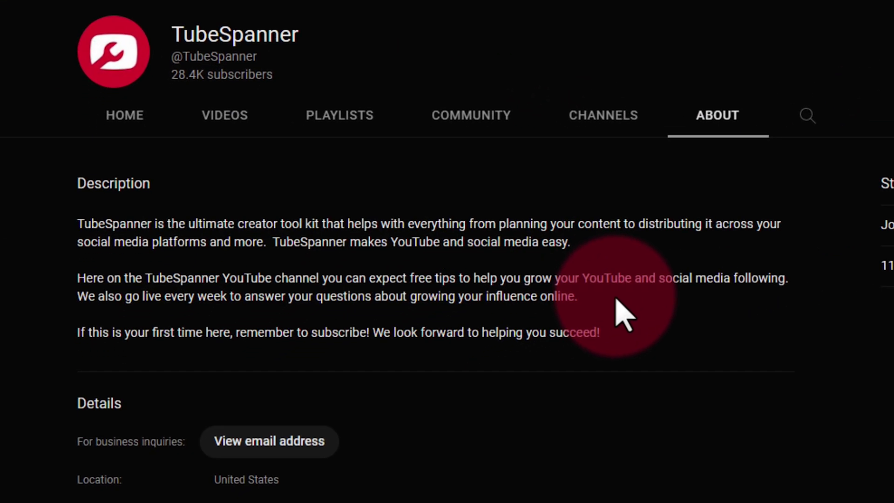
Step: Review the About page's three description paragraphs and Links section, then go to Studio's Channel customization
{"action": "left_click_drag", "start_coordinate": [66, 233], "coordinate": [613, 258]}
{"action": "left_click_drag", "start_coordinate": [65, 279], "coordinate": [685, 331]}
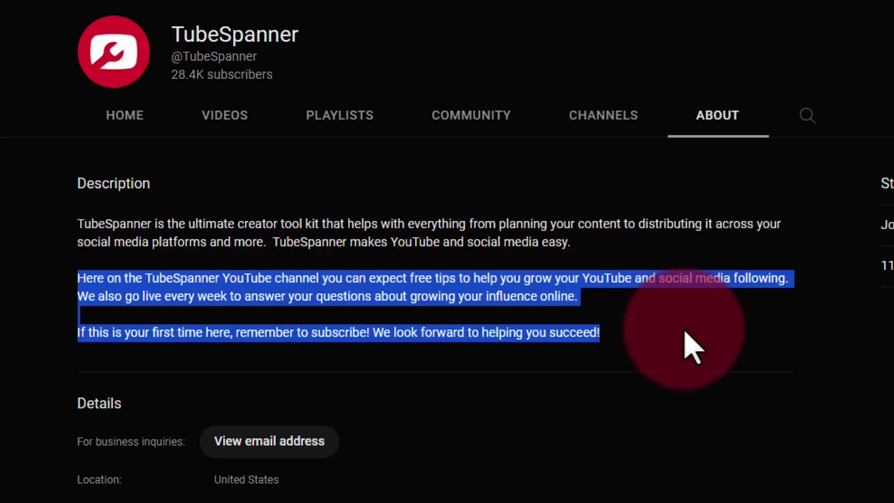
{"action": "left_click", "coordinate": [694, 350]}
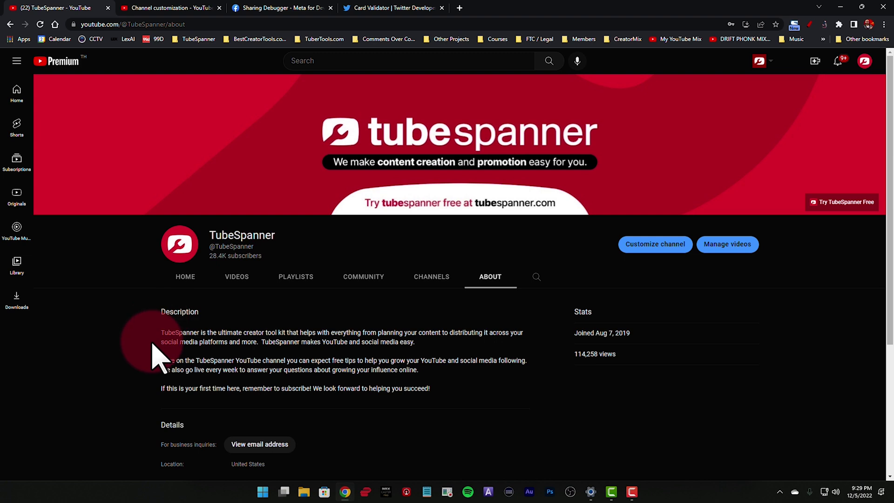
{"action": "scroll", "coordinate": [303, 372], "scroll_direction": "down", "scroll_amount": 3}
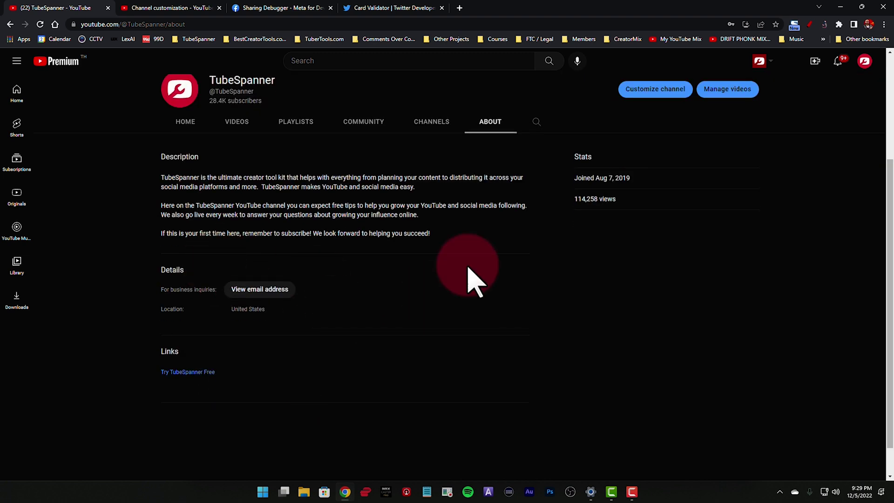
{"action": "scroll", "coordinate": [321, 239], "scroll_direction": "up", "scroll_amount": 3}
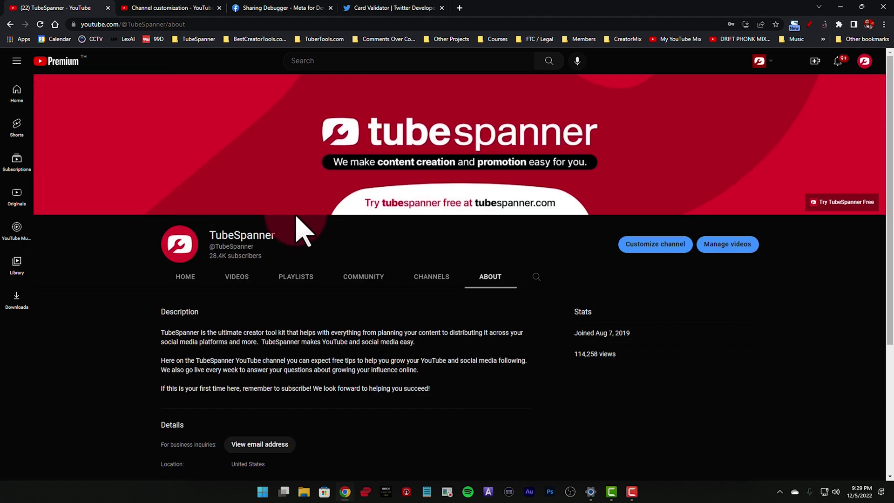
{"action": "left_click", "coordinate": [169, 8]}
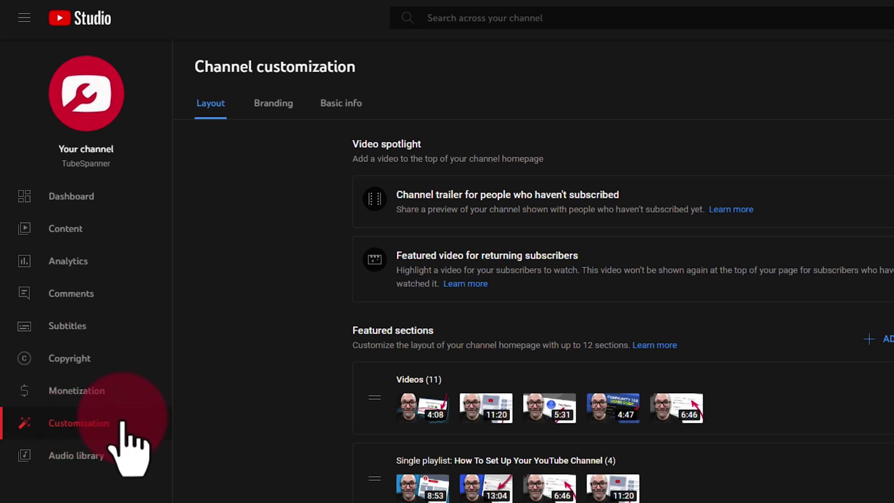
Step: Open the Basic info section and select the entire channel description
{"action": "left_click", "coordinate": [340, 103]}
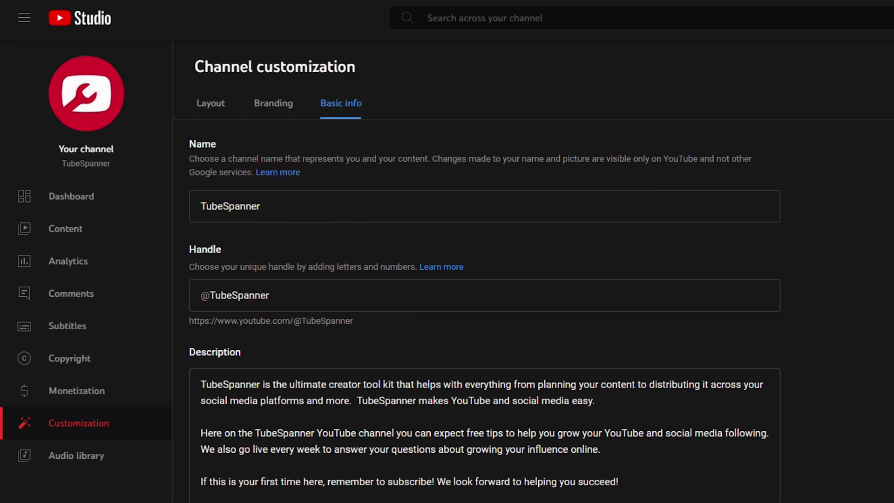
{"action": "scroll", "coordinate": [477, 272], "scroll_direction": "down", "scroll_amount": 4}
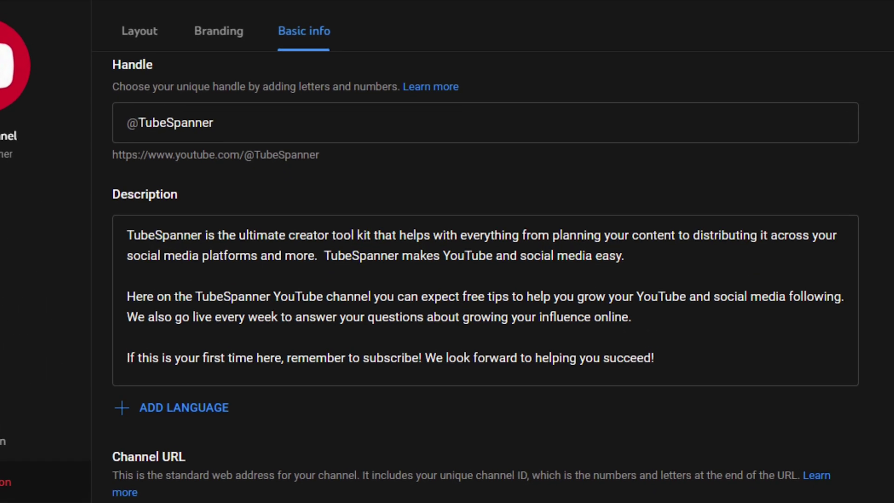
{"action": "left_click", "coordinate": [265, 272]}
{"action": "left_click", "coordinate": [170, 201]}
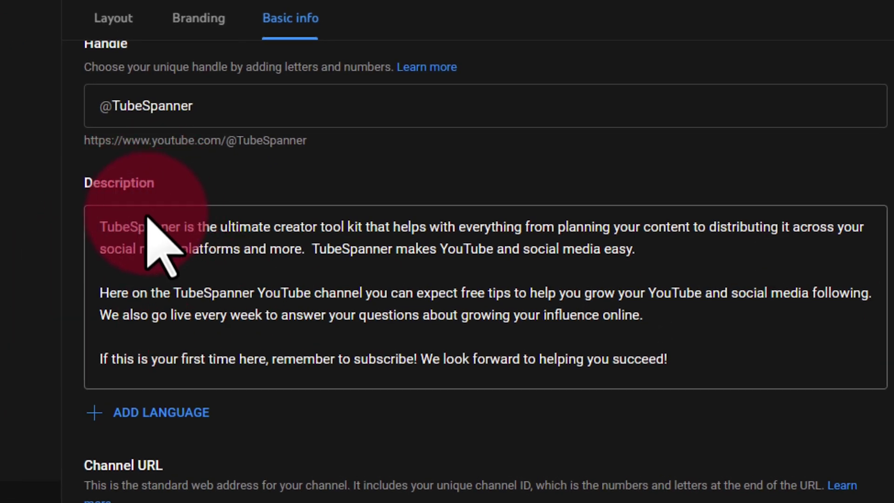
{"action": "left_click_drag", "start_coordinate": [668, 356], "coordinate": [56, 223]}
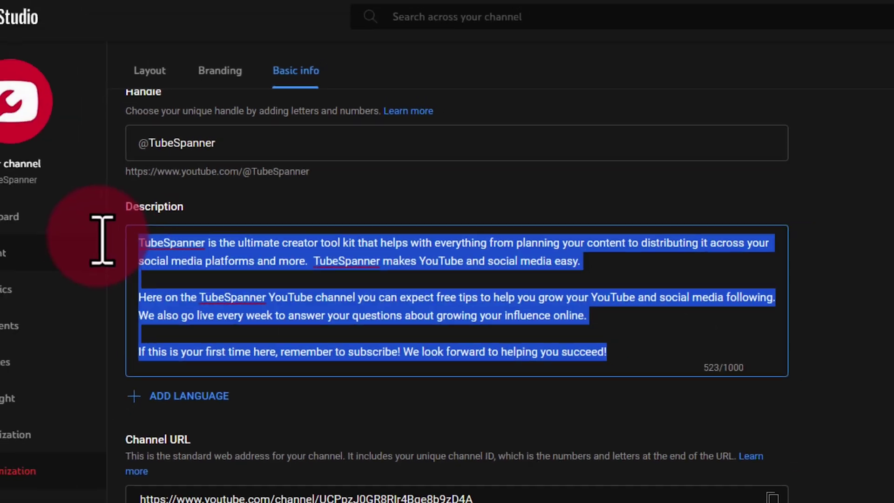
Step: Compare the description with the public About page, then return to Studio's Basic info
{"action": "left_click", "coordinate": [93, 10]}
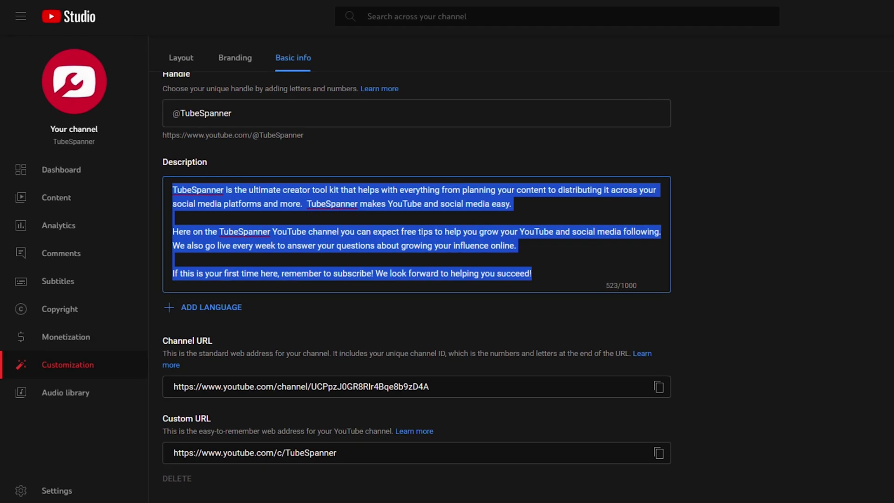
{"action": "left_click", "coordinate": [509, 151]}
{"action": "scroll", "coordinate": [730, 316], "scroll_direction": "down", "scroll_amount": 4}
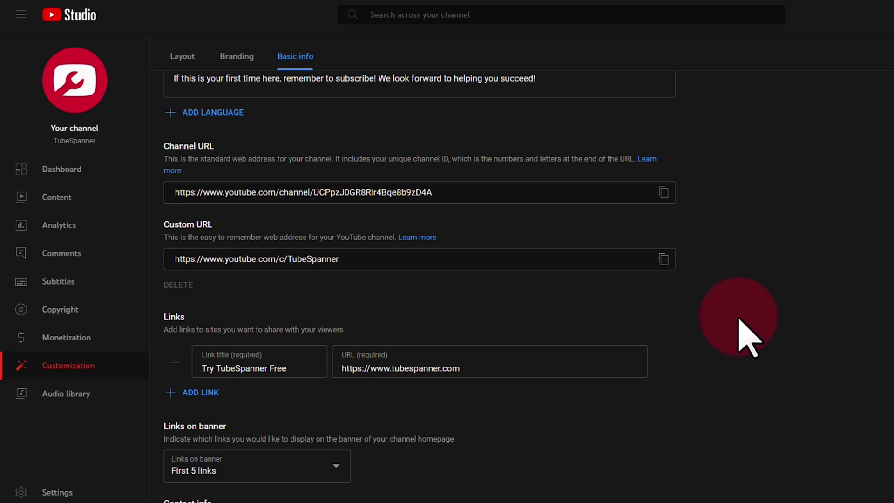
{"action": "scroll", "coordinate": [748, 337], "scroll_direction": "down", "scroll_amount": 1}
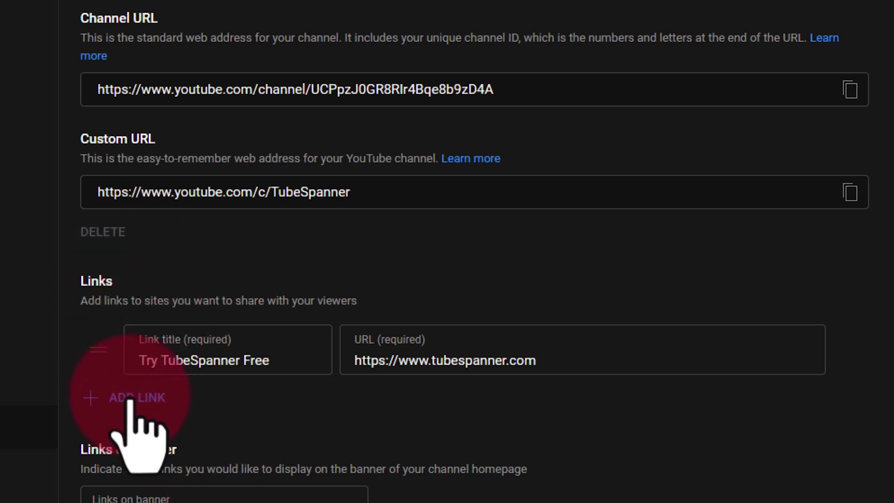
{"action": "left_click", "coordinate": [42, 8]}
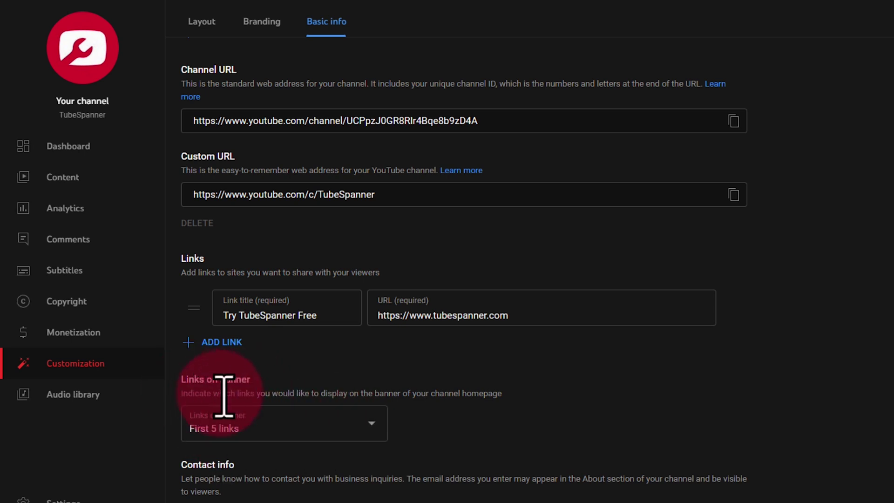
{"action": "left_click", "coordinate": [284, 427]}
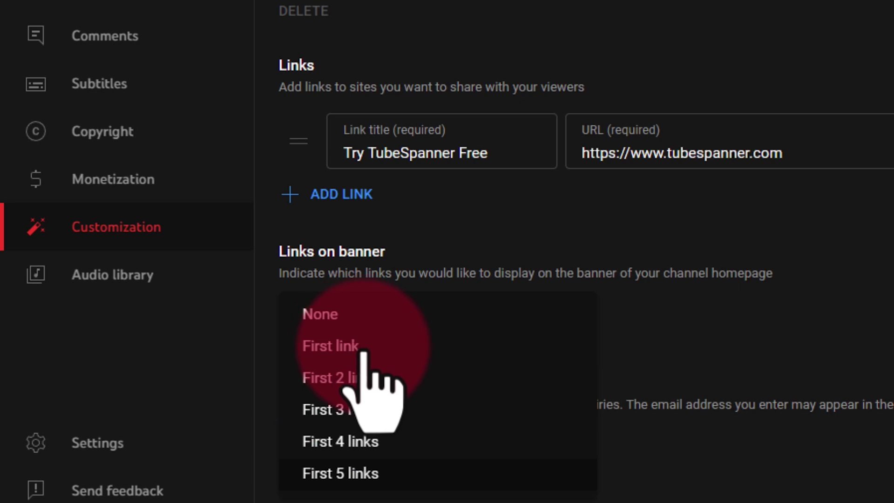
{"action": "left_click", "coordinate": [363, 480]}
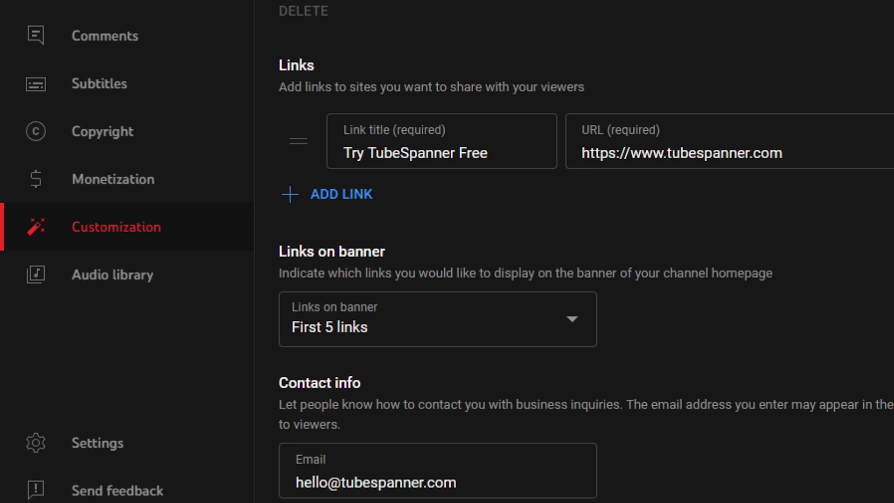
{"action": "left_click_drag", "start_coordinate": [503, 161], "coordinate": [327, 155]}
{"action": "left_click", "coordinate": [522, 160]}
{"action": "left_click_drag", "start_coordinate": [521, 160], "coordinate": [339, 159]}
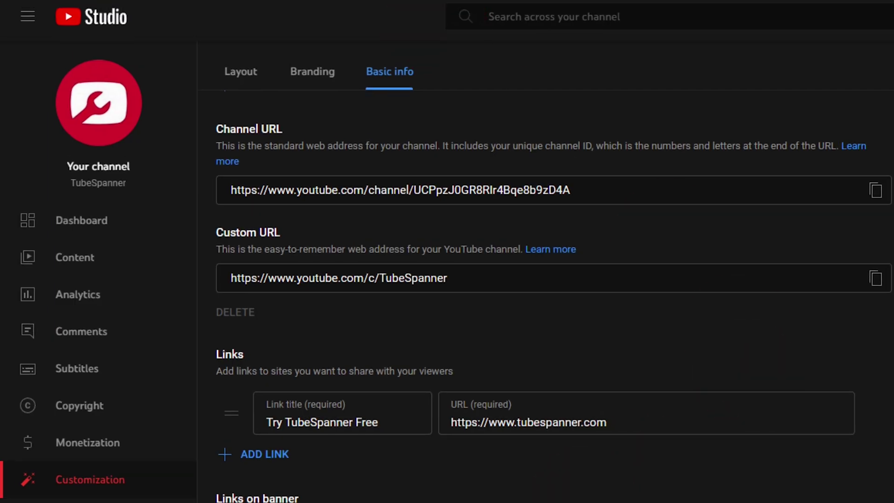
Step: Select the business email under Contact info, then highlight the About page's first description paragraph
{"action": "left_click_drag", "start_coordinate": [295, 393], "coordinate": [428, 359]}
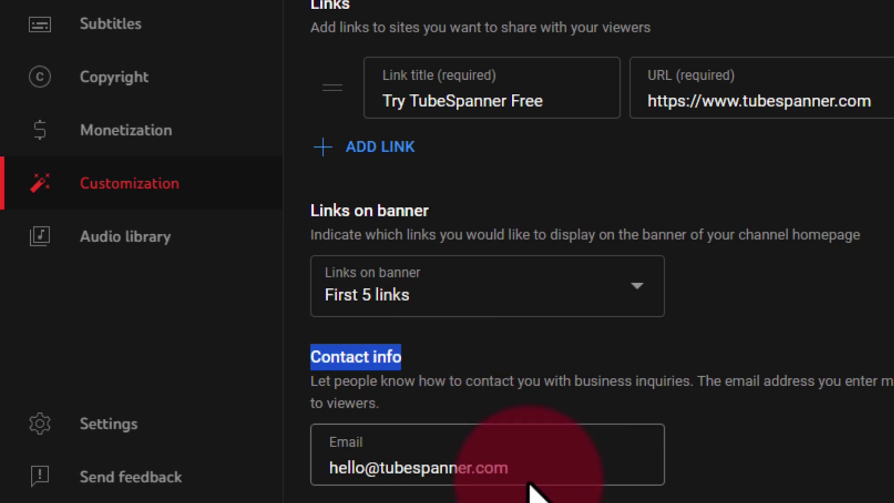
{"action": "left_click_drag", "start_coordinate": [570, 470], "coordinate": [289, 489]}
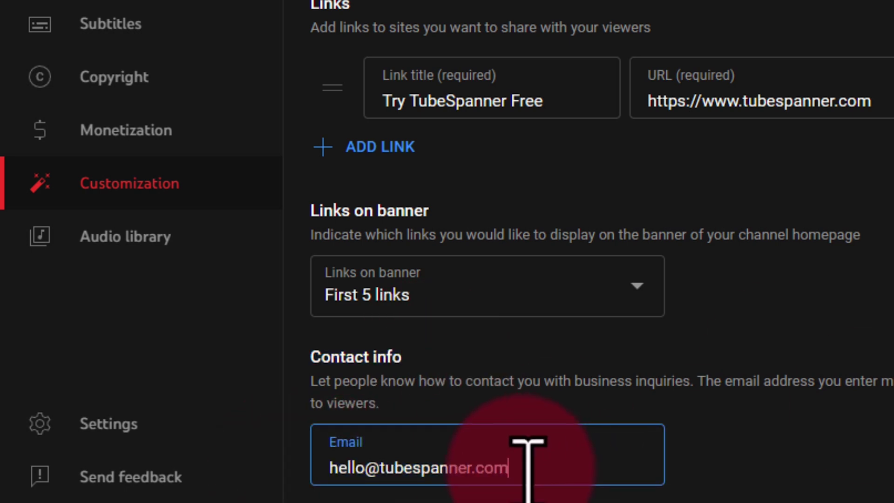
{"action": "left_click_drag", "start_coordinate": [528, 465], "coordinate": [297, 467]}
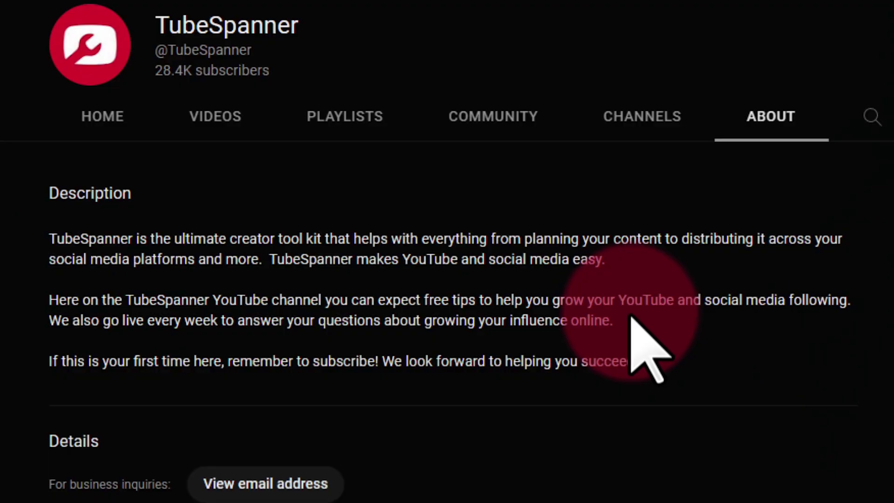
{"action": "left_click_drag", "start_coordinate": [606, 259], "coordinate": [30, 240]}
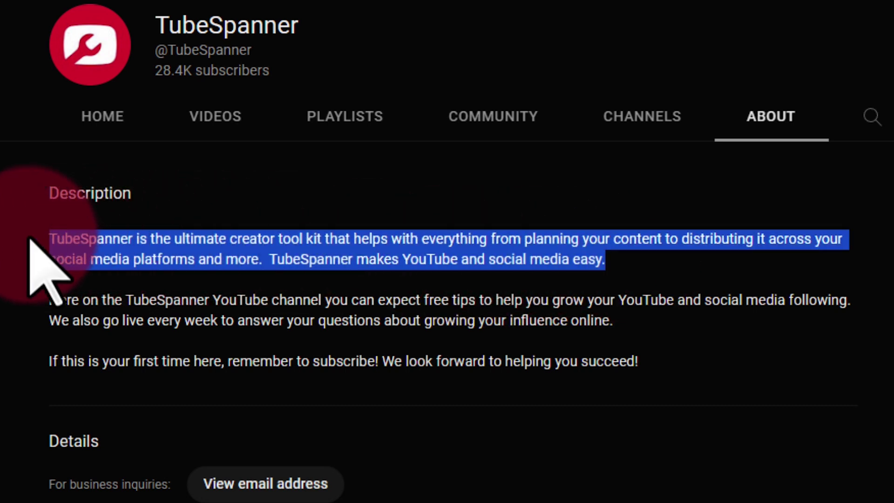
{"action": "left_click", "coordinate": [31, 276]}
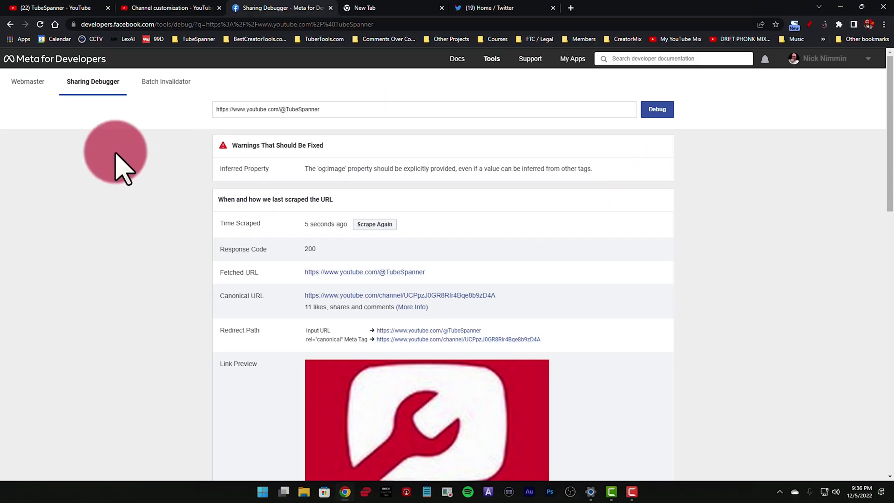
Step: Scroll the Sharing Debugger results down to the Link Preview card and Open Graph properties
{"action": "left_click_drag", "start_coordinate": [890, 119], "coordinate": [890, 195]}
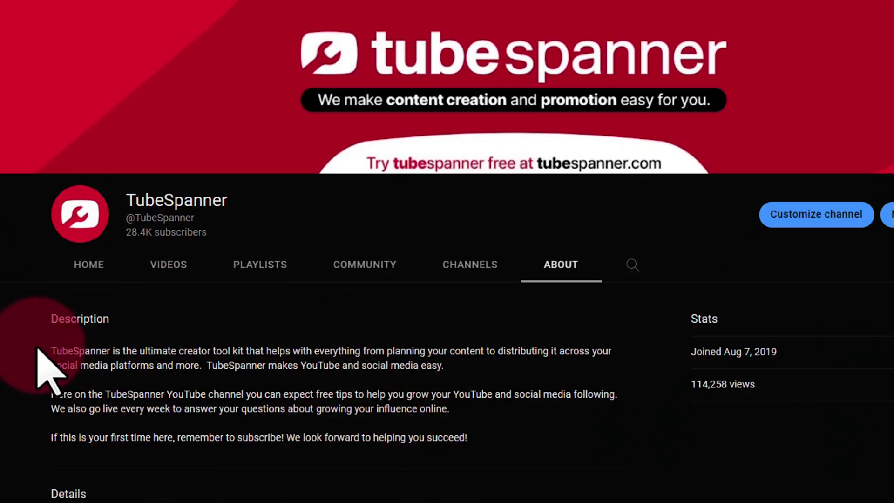
{"action": "left_click_drag", "start_coordinate": [52, 353], "coordinate": [475, 378]}
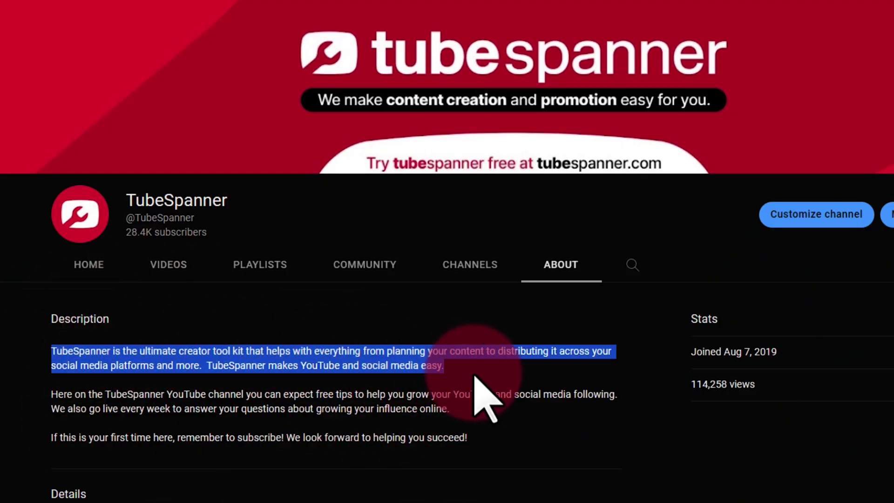
{"action": "left_click", "coordinate": [392, 358]}
{"action": "left_click_drag", "start_coordinate": [397, 353], "coordinate": [34, 365]}
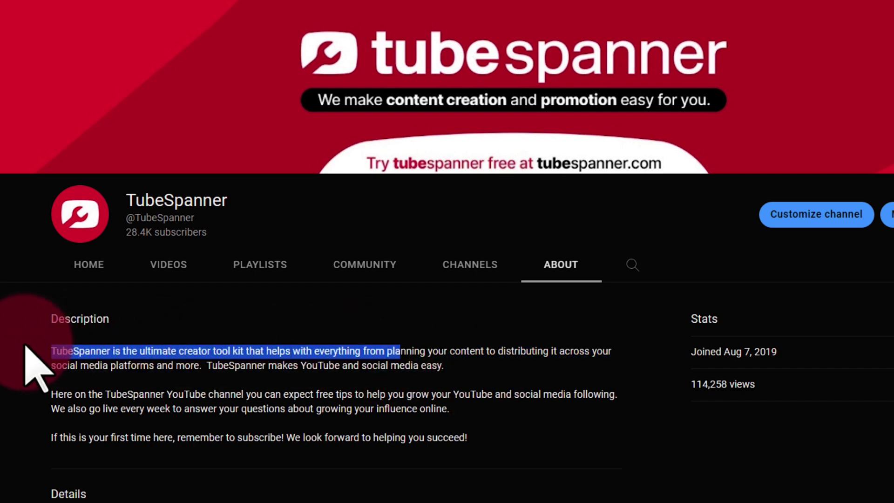
{"action": "left_click", "coordinate": [114, 359]}
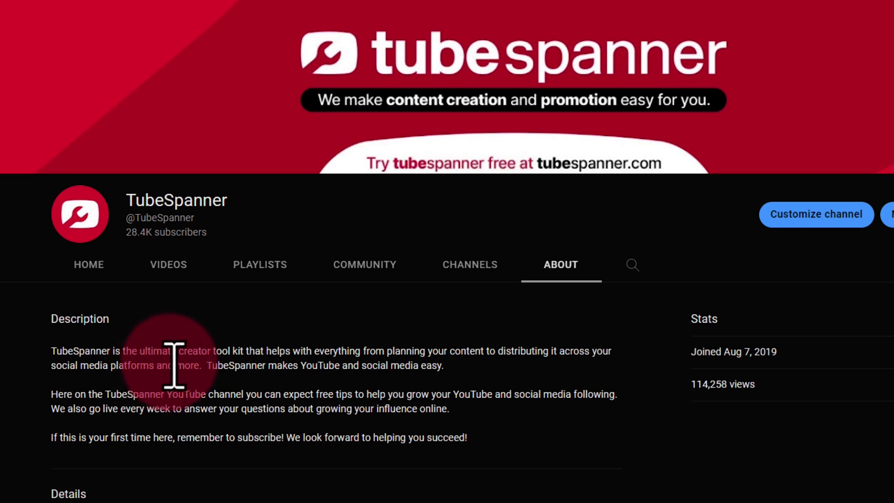
{"action": "left_click_drag", "start_coordinate": [40, 350], "coordinate": [535, 463]}
{"action": "left_click", "coordinate": [491, 438]}
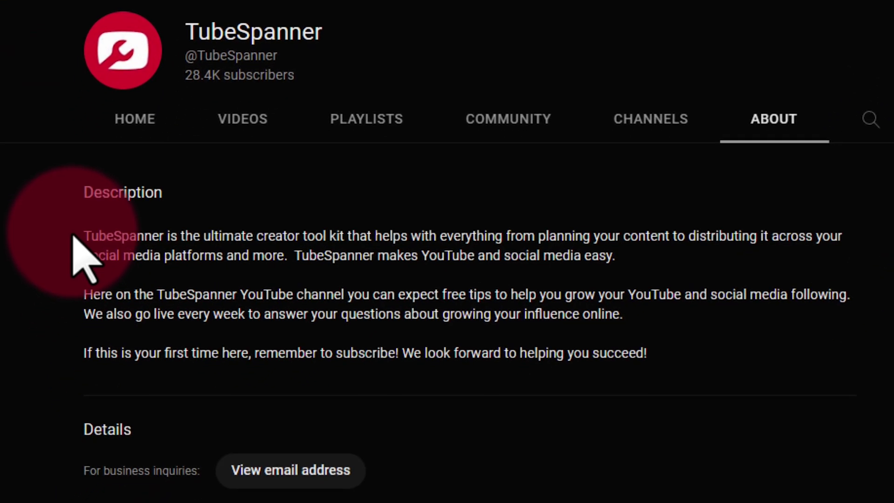
{"action": "left_click_drag", "start_coordinate": [51, 350], "coordinate": [260, 348]}
{"action": "left_click_drag", "start_coordinate": [367, 232], "coordinate": [643, 273]}
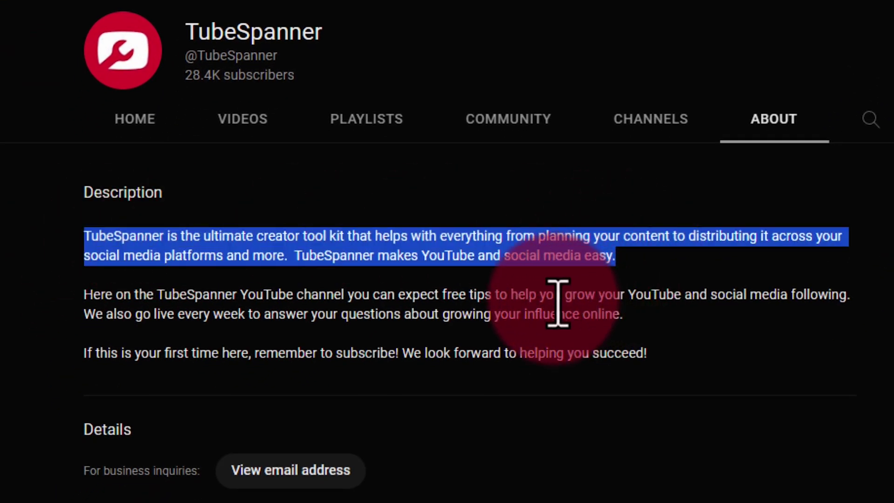
{"action": "left_click_drag", "start_coordinate": [65, 295], "coordinate": [785, 338]}
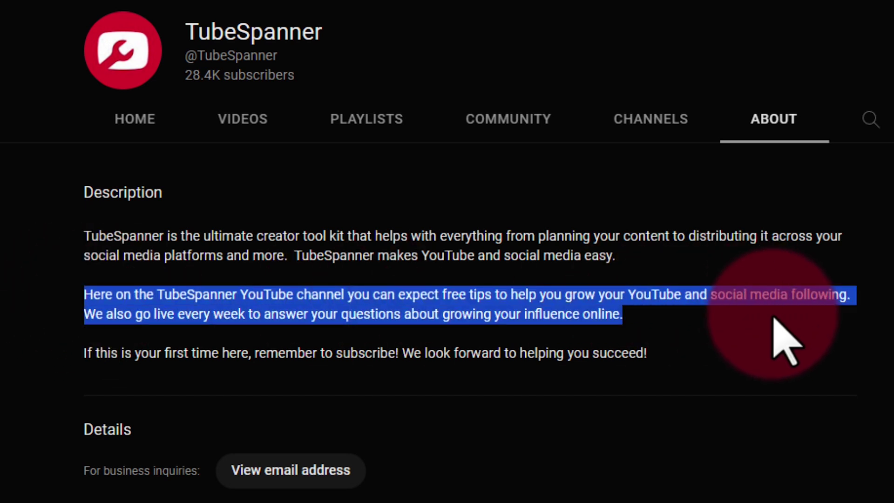
{"action": "left_click", "coordinate": [744, 363]}
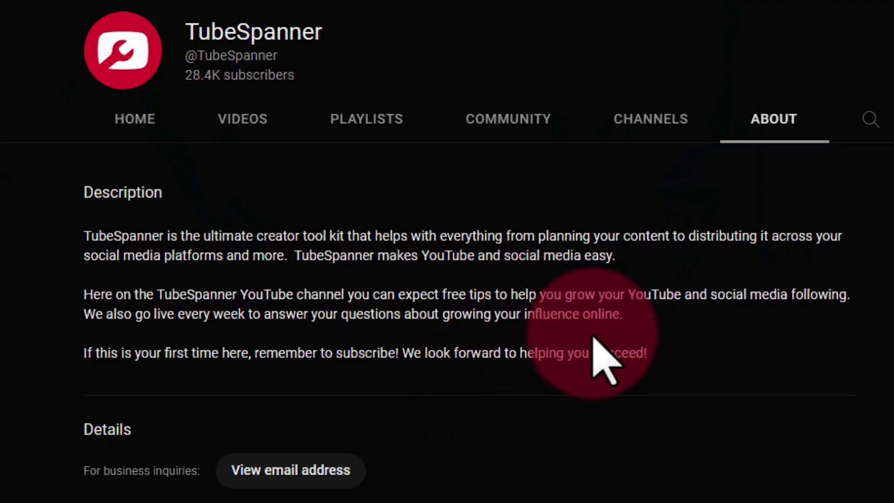
{"action": "left_click_drag", "start_coordinate": [652, 363], "coordinate": [290, 256]}
{"action": "left_click", "coordinate": [656, 383]}
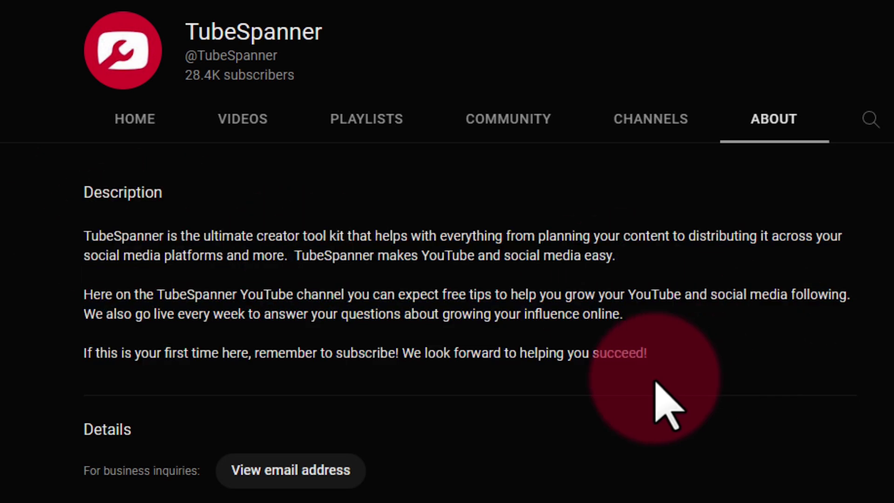
{"action": "left_click_drag", "start_coordinate": [75, 240], "coordinate": [52, 235]}
{"action": "left_click", "coordinate": [695, 360]}
{"action": "left_click", "coordinate": [427, 275]}
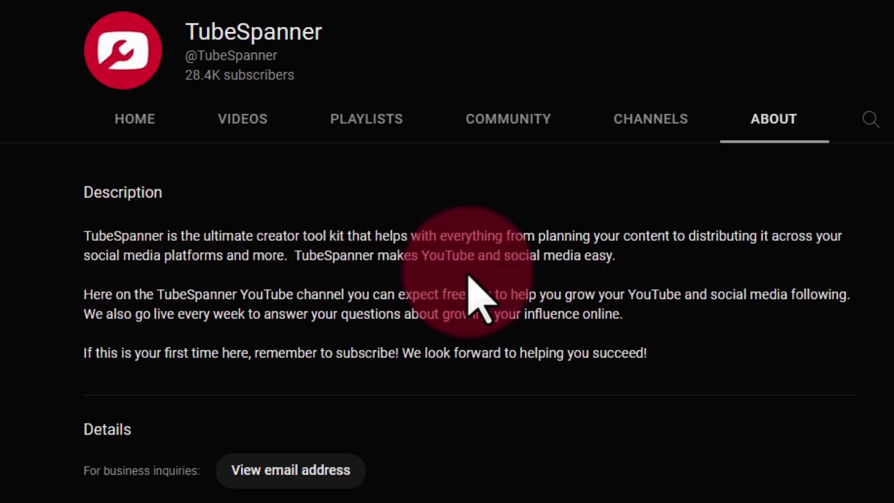
{"action": "scroll", "coordinate": [508, 363], "scroll_direction": "down", "scroll_amount": 7}
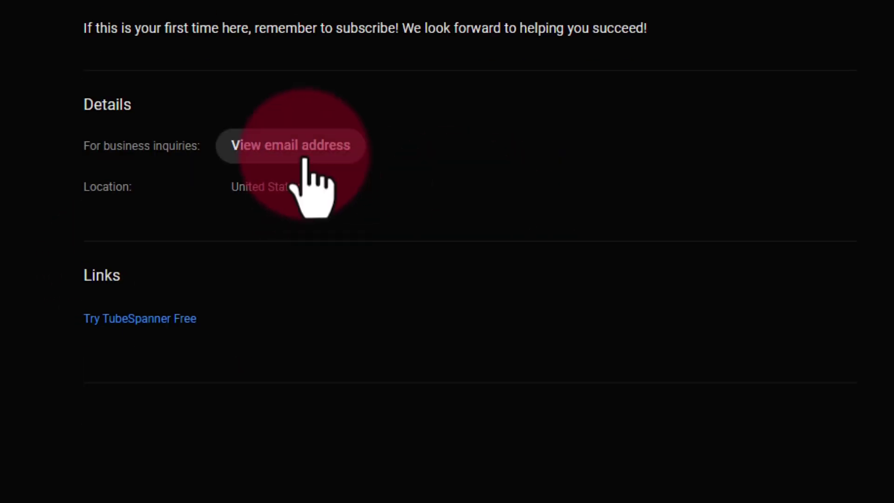
{"action": "scroll", "coordinate": [529, 236], "scroll_direction": "up", "scroll_amount": 7}
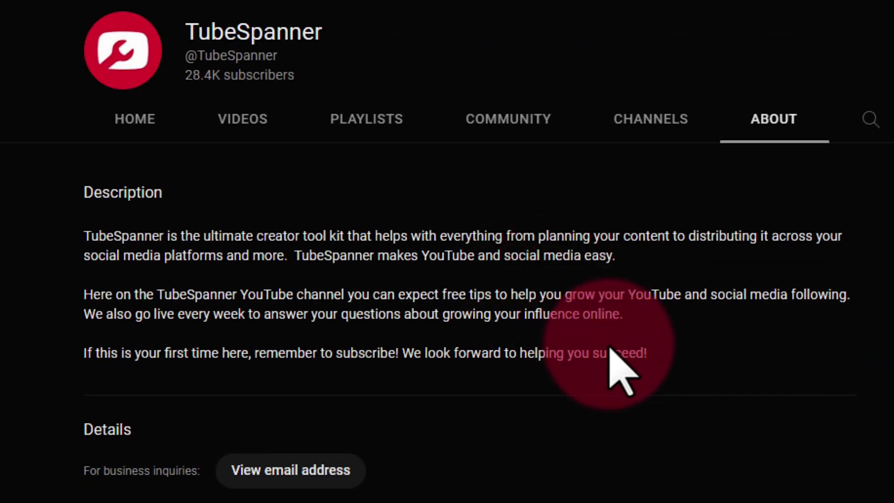